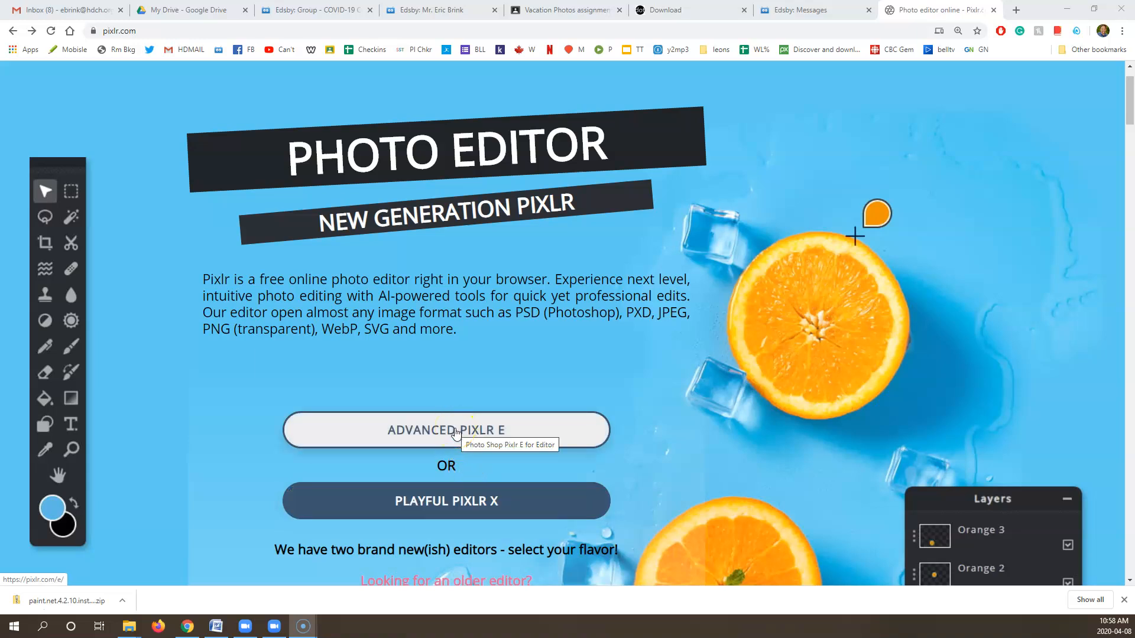
- Open the peppers photo ph02829j.jpg from the history in the advanced Pixlr E editor
{"action": "scroll", "coordinate": [803, 236], "scroll_direction": "up", "scroll_amount": 1}
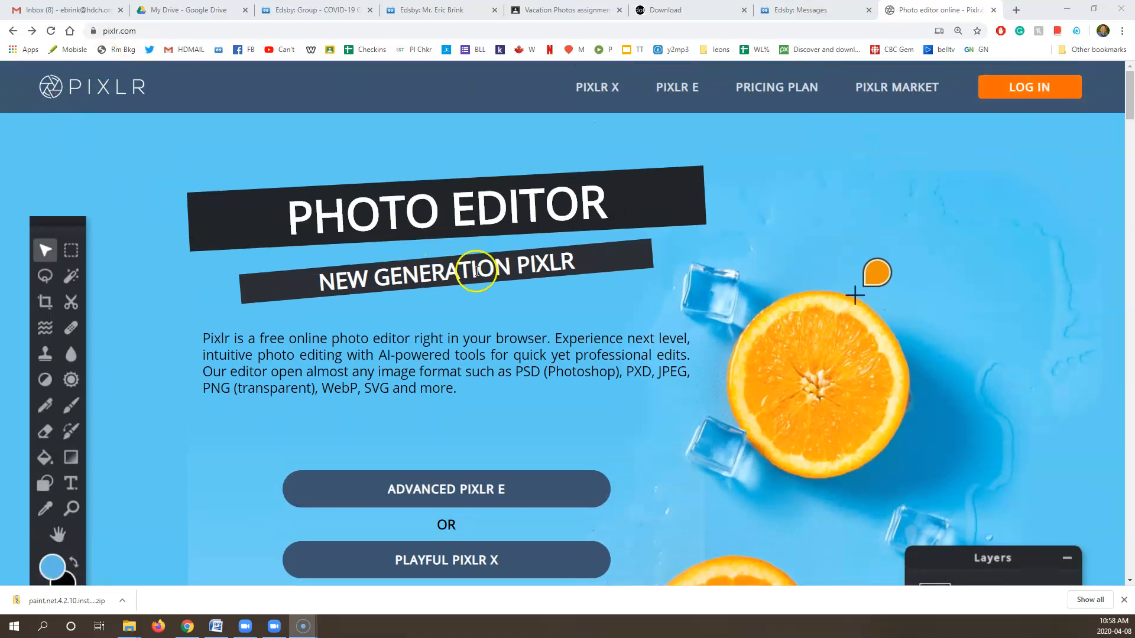
{"action": "scroll", "coordinate": [473, 266], "scroll_direction": "down", "scroll_amount": 1}
{"action": "left_click", "coordinate": [445, 433]}
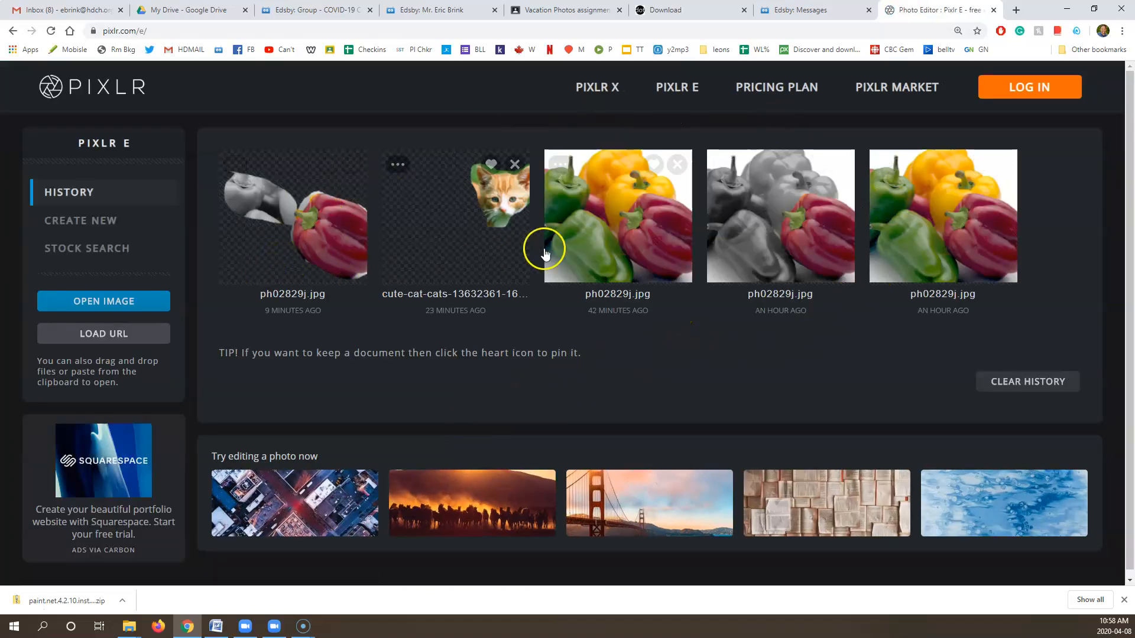
{"action": "left_click", "coordinate": [606, 246]}
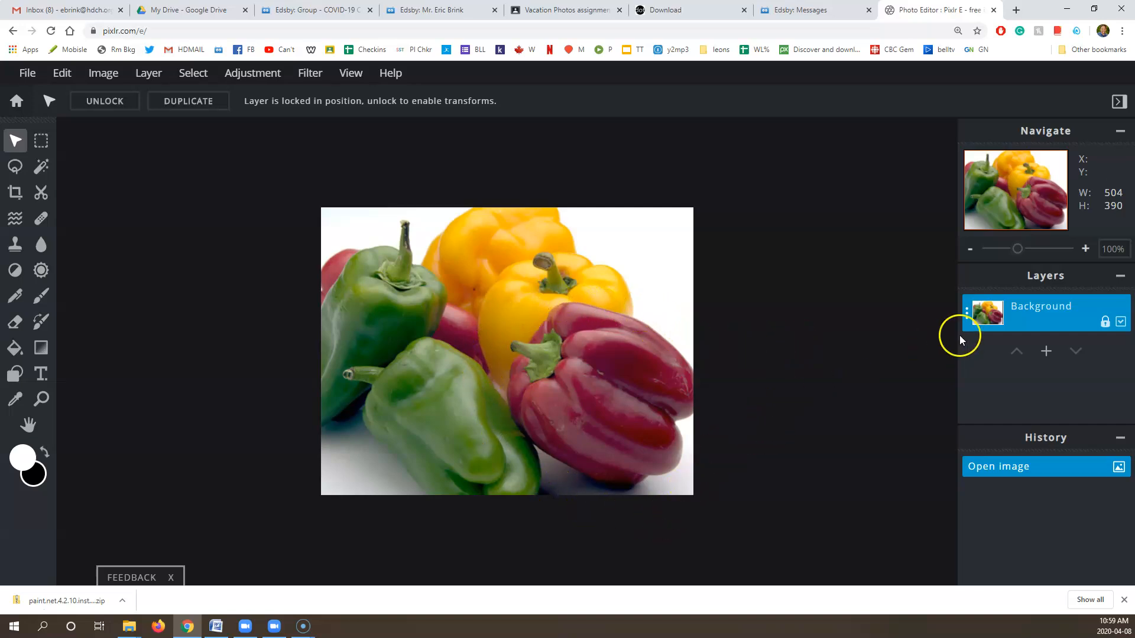
- Duplicate the Background layer of the peppers photo
{"action": "left_click", "coordinate": [1043, 313]}
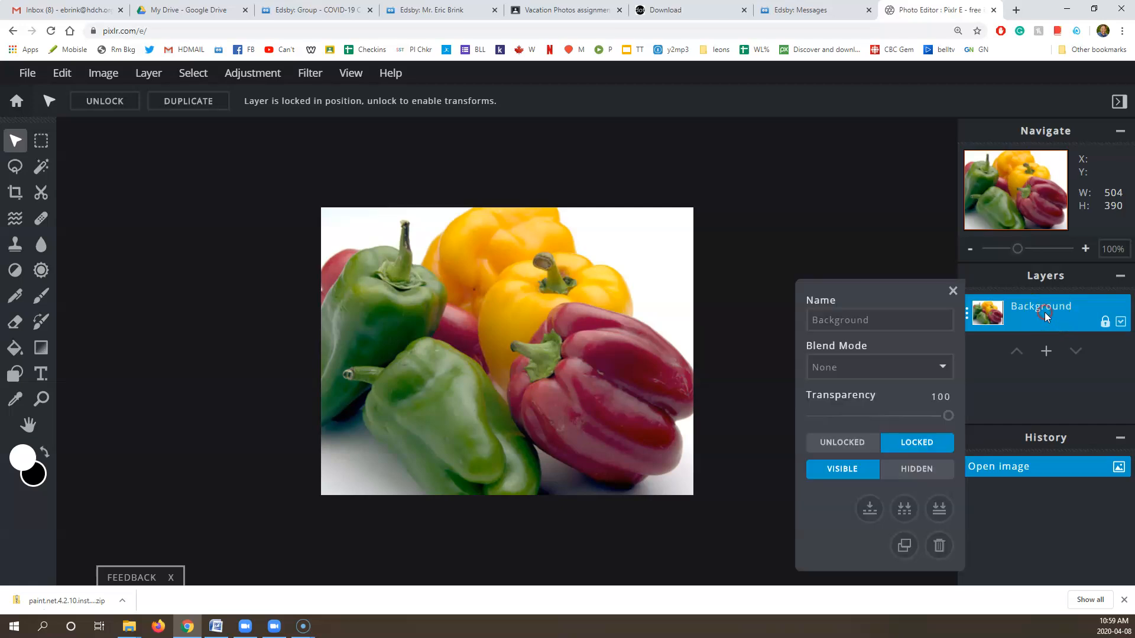
{"action": "left_click", "coordinate": [149, 72]}
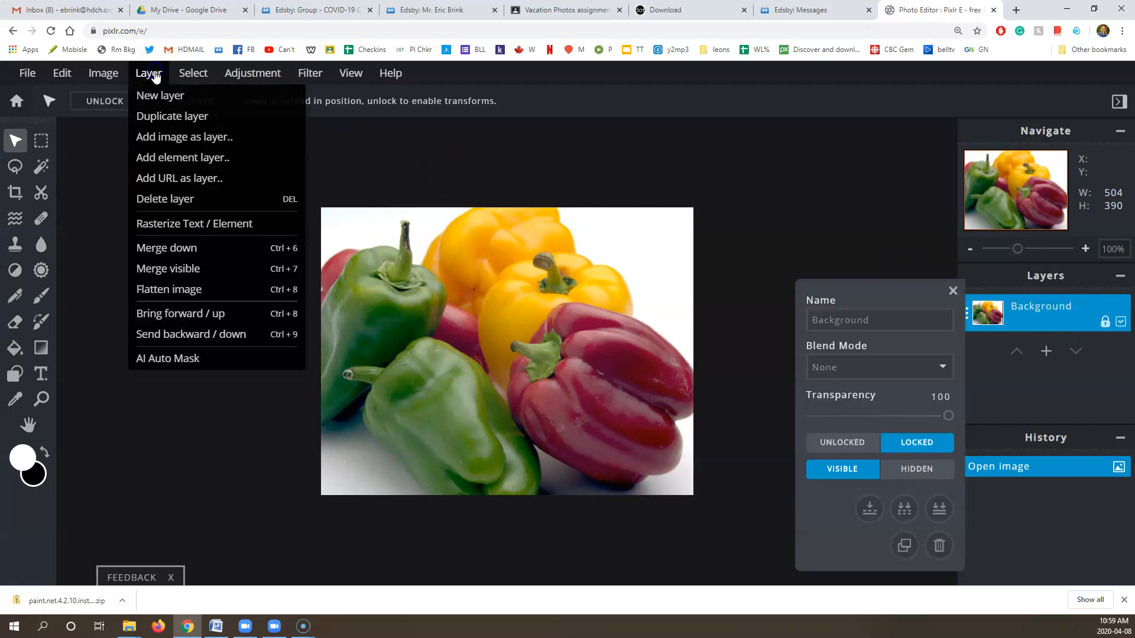
{"action": "left_click", "coordinate": [162, 118]}
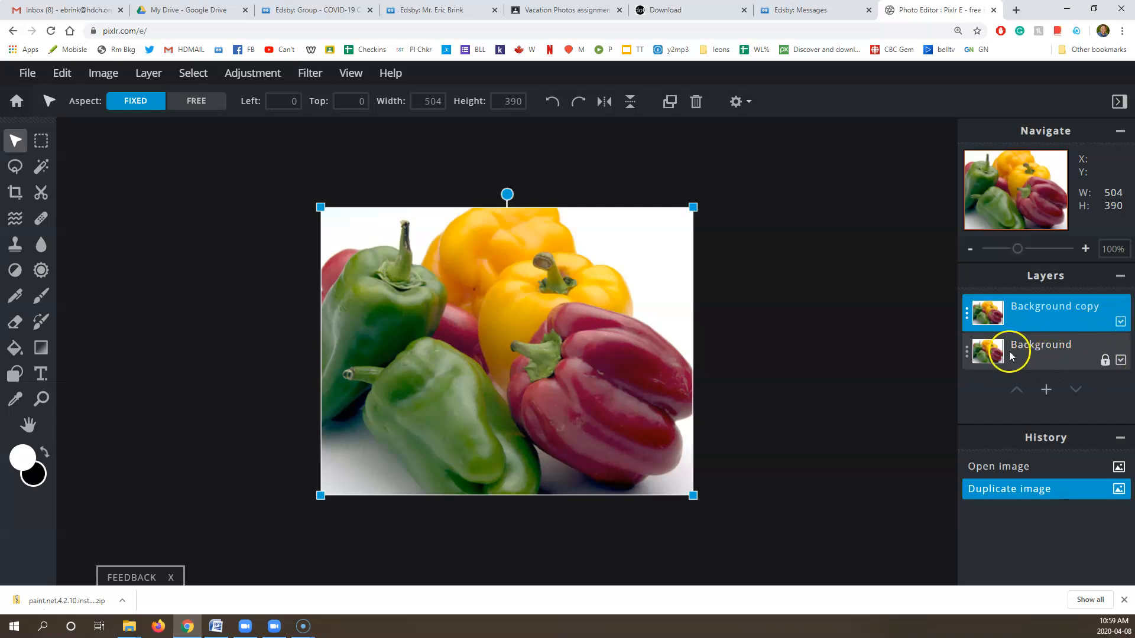
- Unlock the original Background layer and hide it
{"action": "left_click", "coordinate": [1104, 362]}
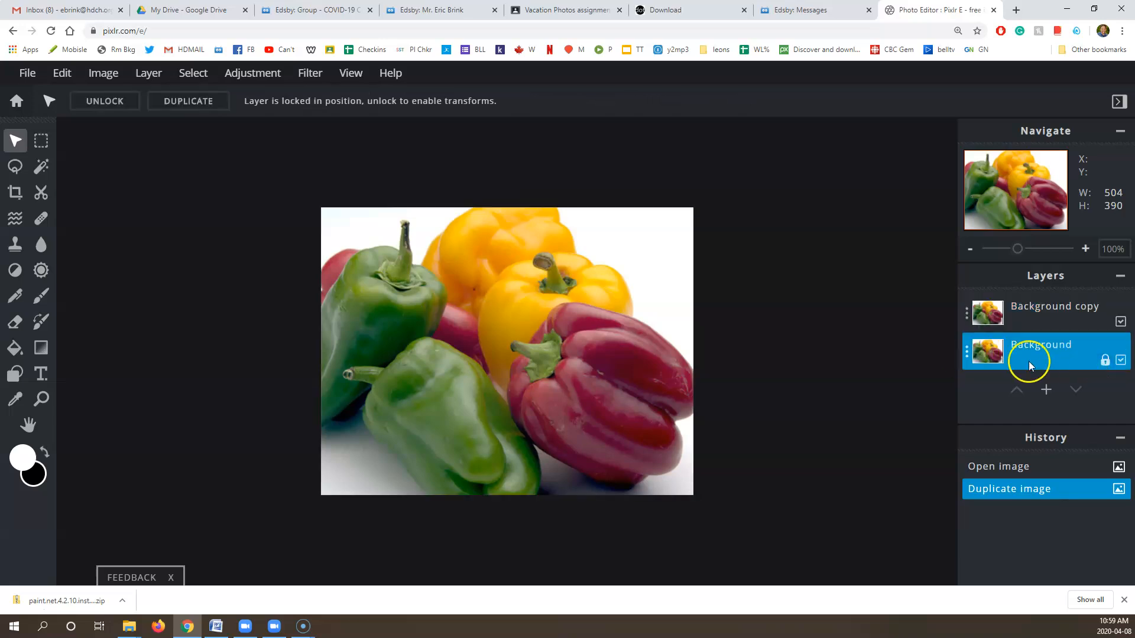
{"action": "left_click", "coordinate": [995, 355]}
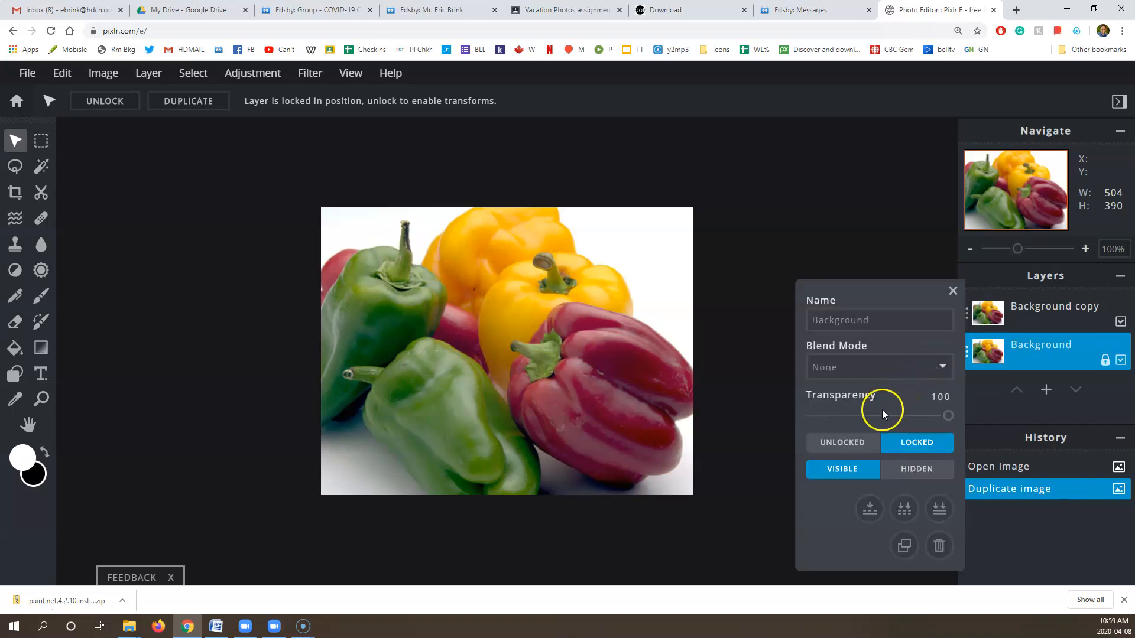
{"action": "left_click", "coordinate": [842, 444]}
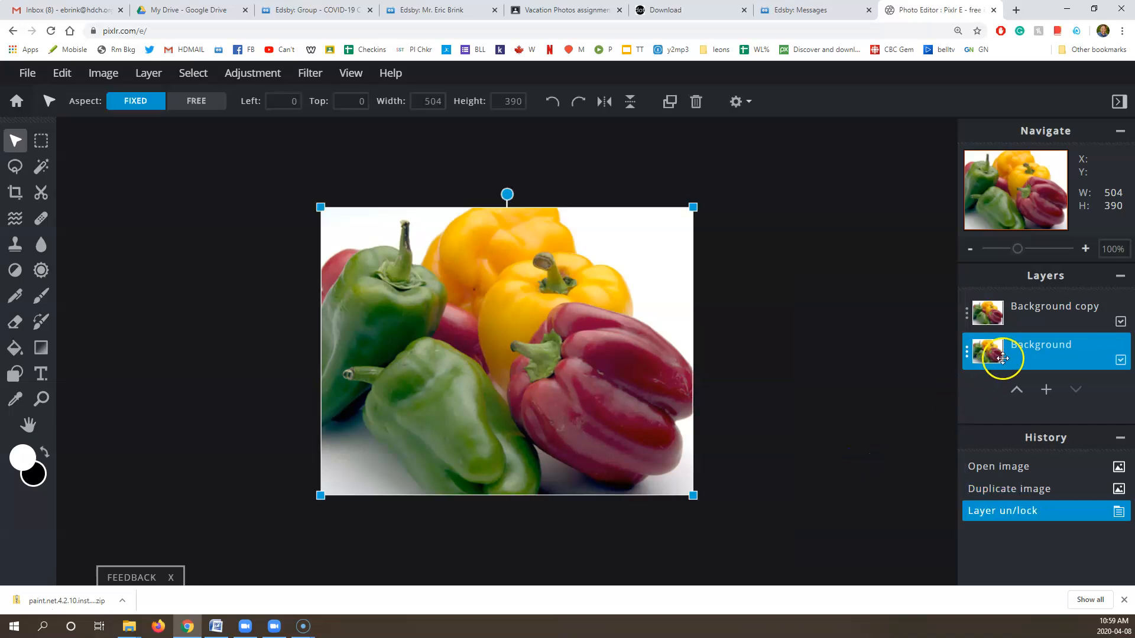
{"action": "left_click", "coordinate": [1003, 358]}
{"action": "left_click", "coordinate": [913, 468]}
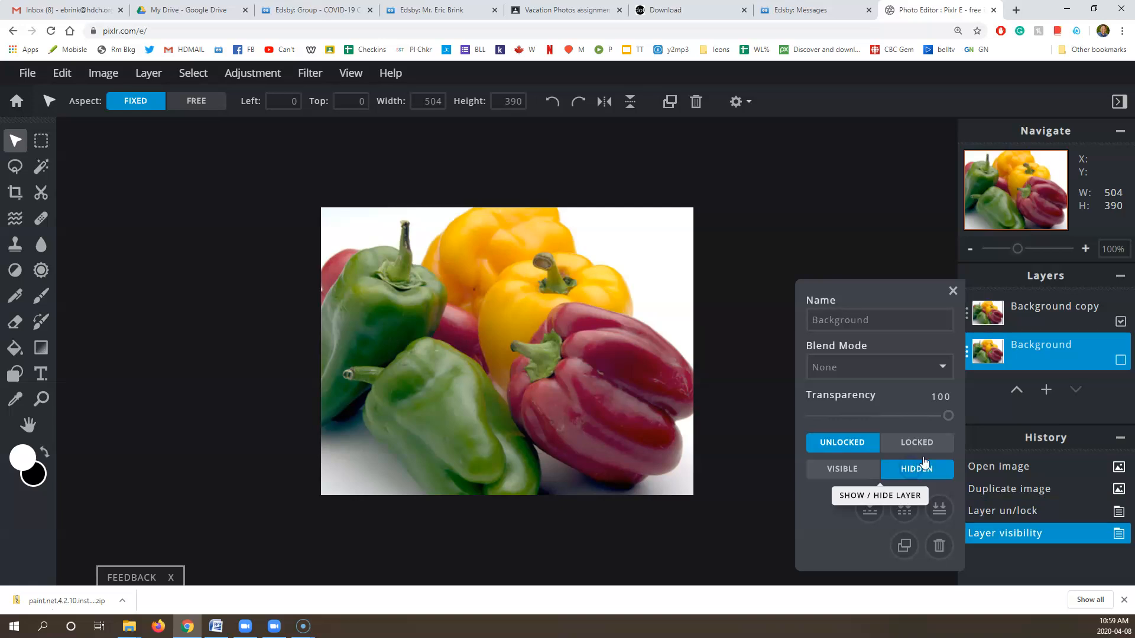
- Cut out the front red pepper on the Background copy layer with Lasso Cutout and invert the mask to keep only the pepper
{"action": "left_click", "coordinate": [1030, 309]}
{"action": "left_click", "coordinate": [1051, 318]}
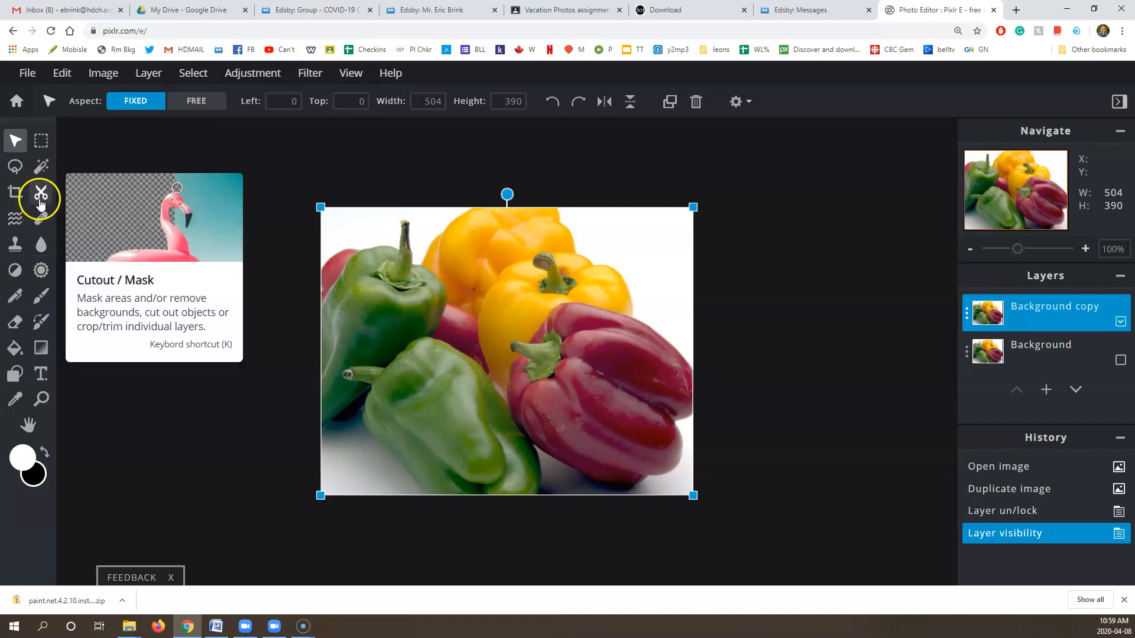
{"action": "left_click", "coordinate": [40, 197]}
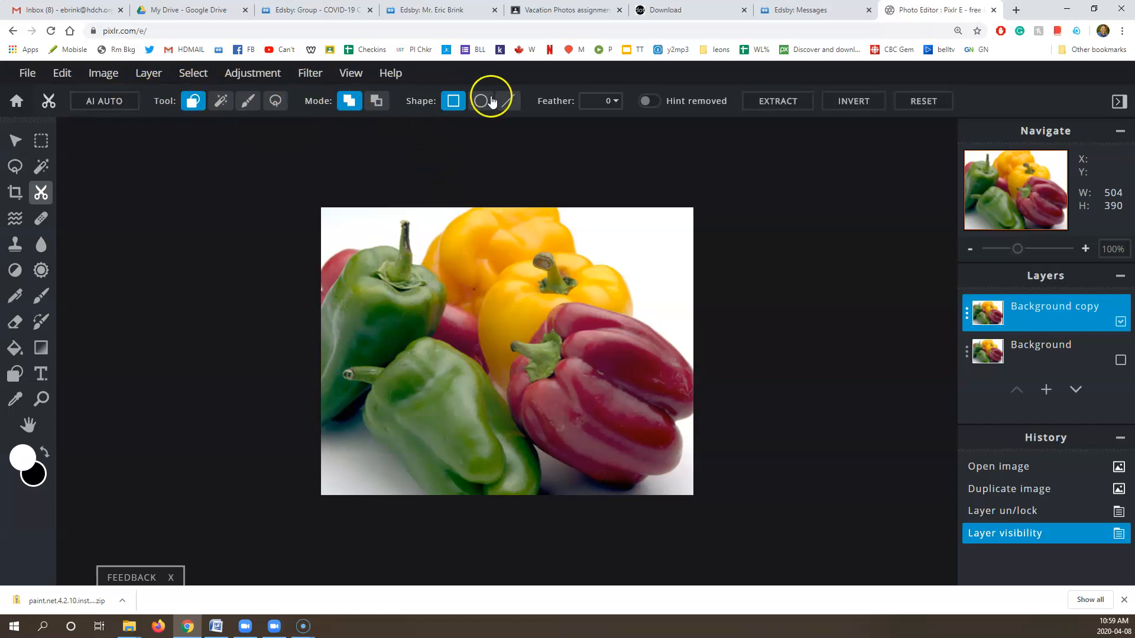
{"action": "left_click", "coordinate": [275, 102]}
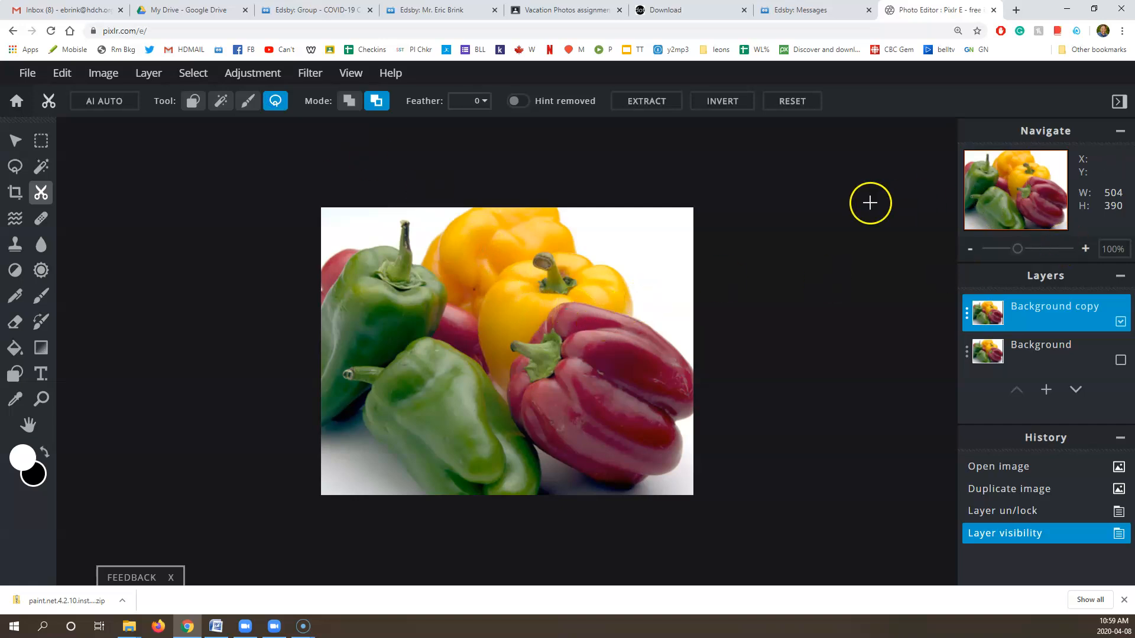
{"action": "left_click", "coordinate": [347, 74]}
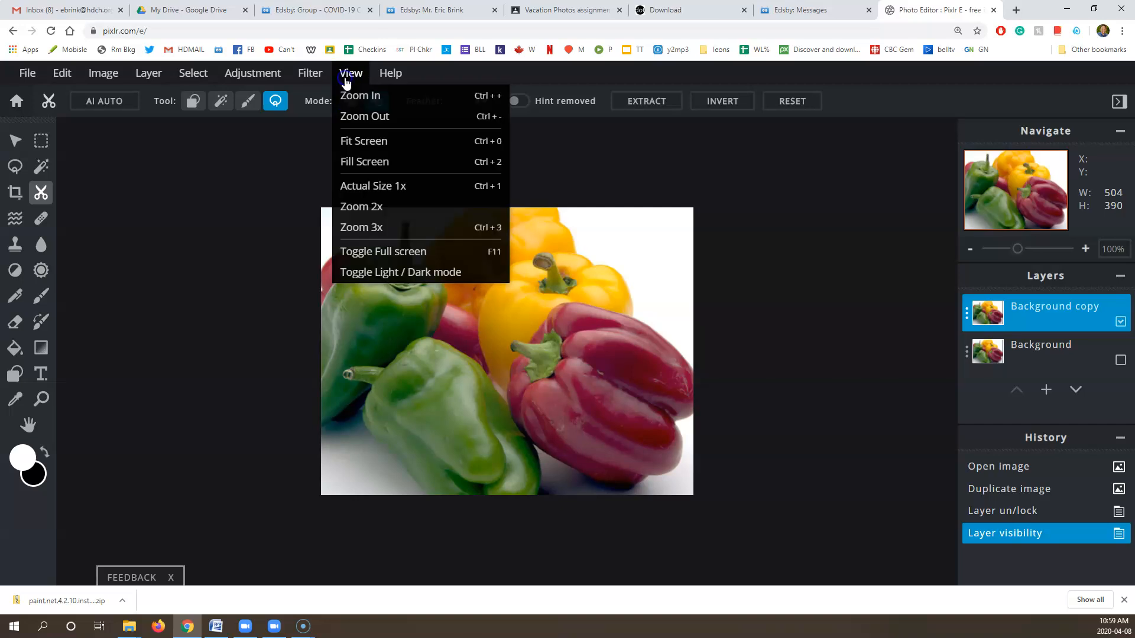
{"action": "left_click", "coordinate": [421, 206]}
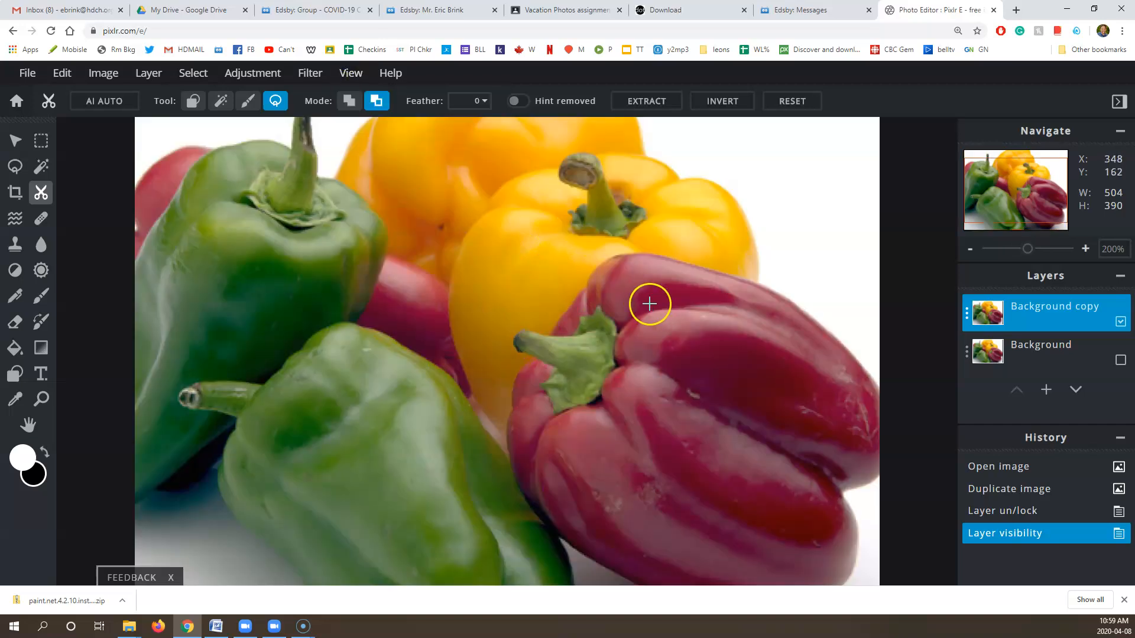
{"action": "scroll", "coordinate": [753, 374], "scroll_direction": "down", "scroll_amount": 2}
{"action": "scroll", "coordinate": [752, 375], "scroll_direction": "up", "scroll_amount": 1}
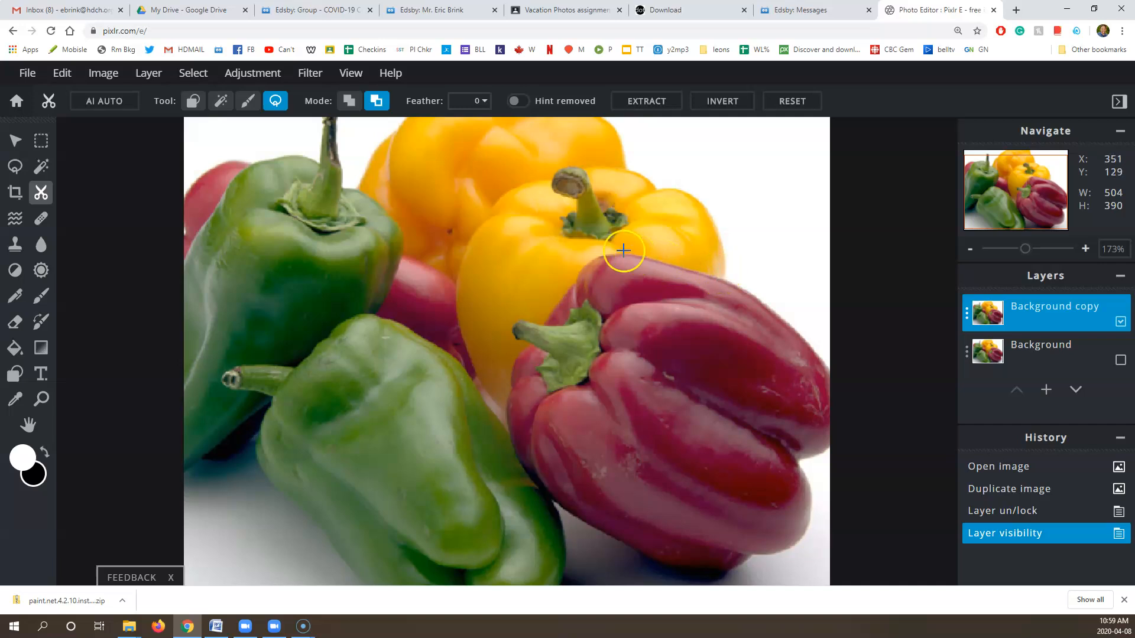
{"action": "left_click_drag", "start_coordinate": [623, 253], "coordinate": [646, 255]}
{"action": "left_click", "coordinate": [630, 255]}
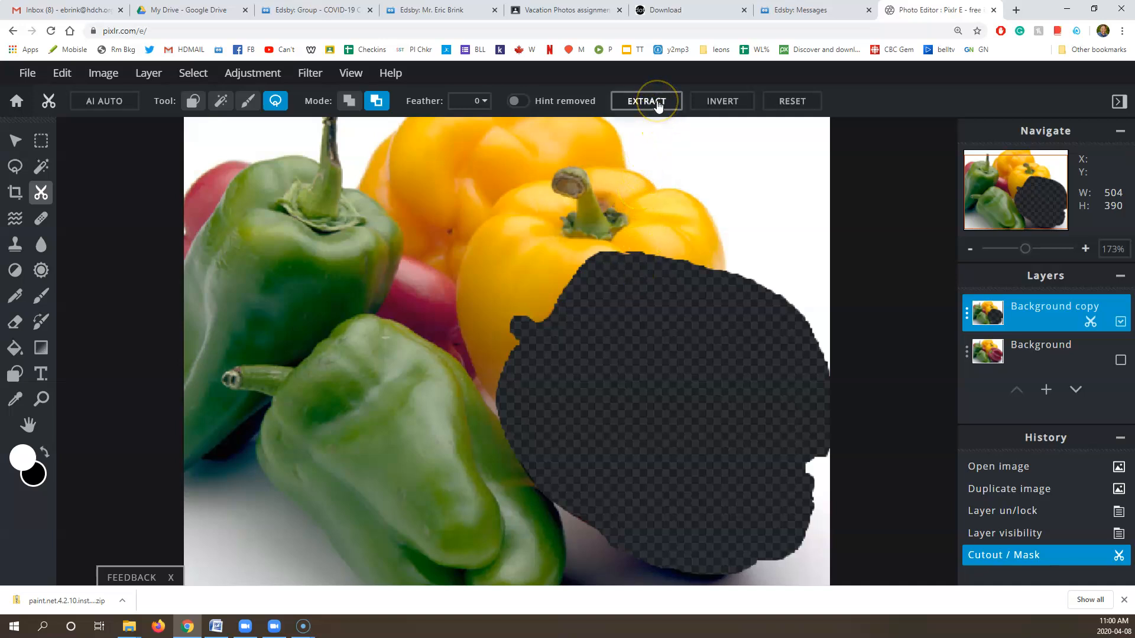
{"action": "left_click", "coordinate": [721, 101]}
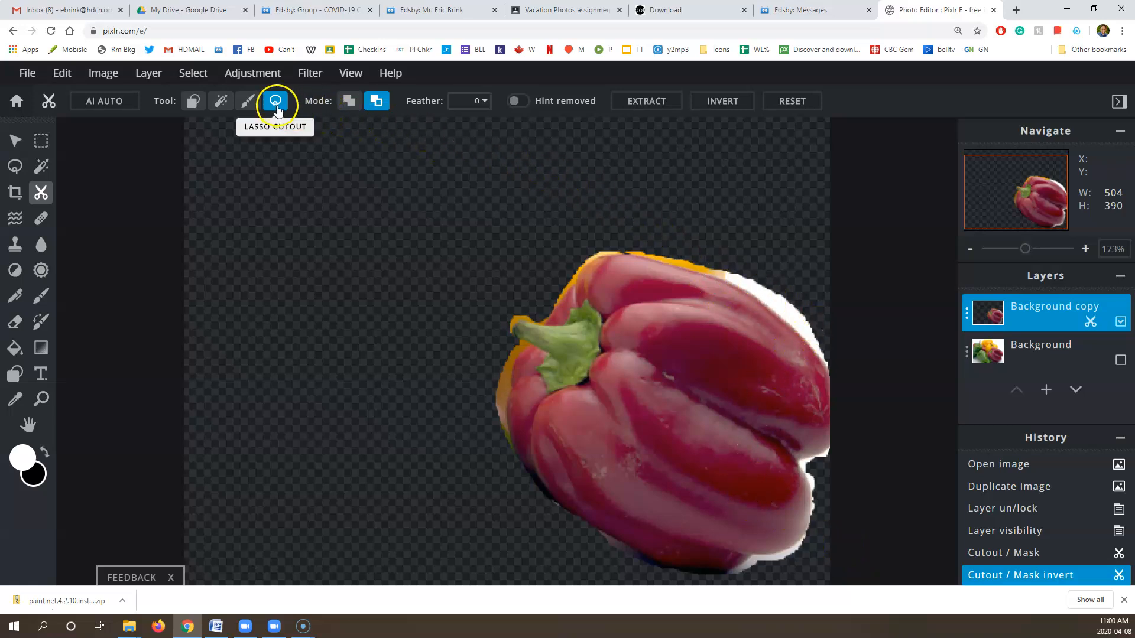
- Switch the cutout to Draw Cutout and open its brush settings
{"action": "left_click", "coordinate": [249, 105]}
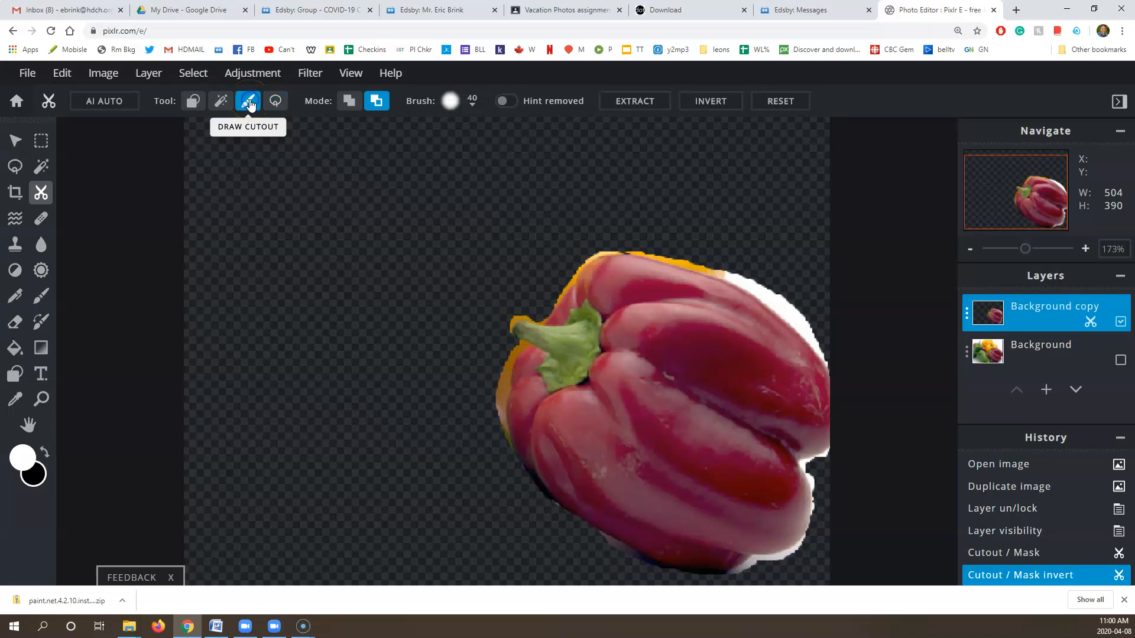
{"action": "left_click", "coordinate": [471, 102]}
{"action": "left_click", "coordinate": [471, 101]}
{"action": "left_click", "coordinate": [471, 102]}
{"action": "left_click", "coordinate": [459, 103]}
{"action": "left_click", "coordinate": [460, 104]}
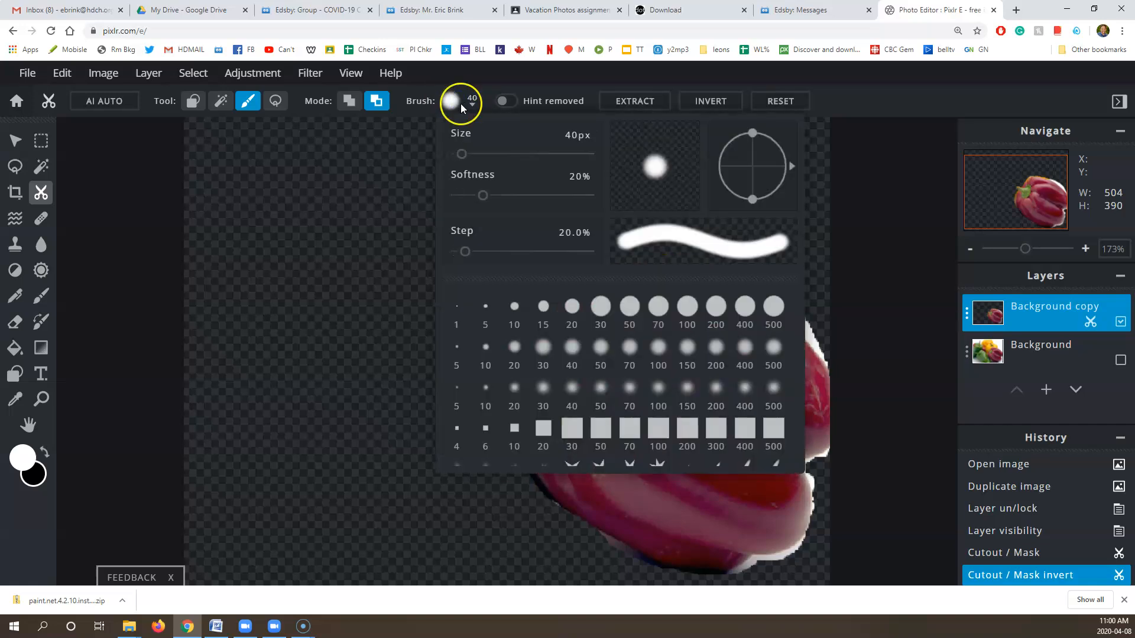
- Try out different cutout brush settings, up to a size of 403 px and a softness of 62%
{"action": "left_click_drag", "start_coordinate": [460, 159], "coordinate": [460, 162]}
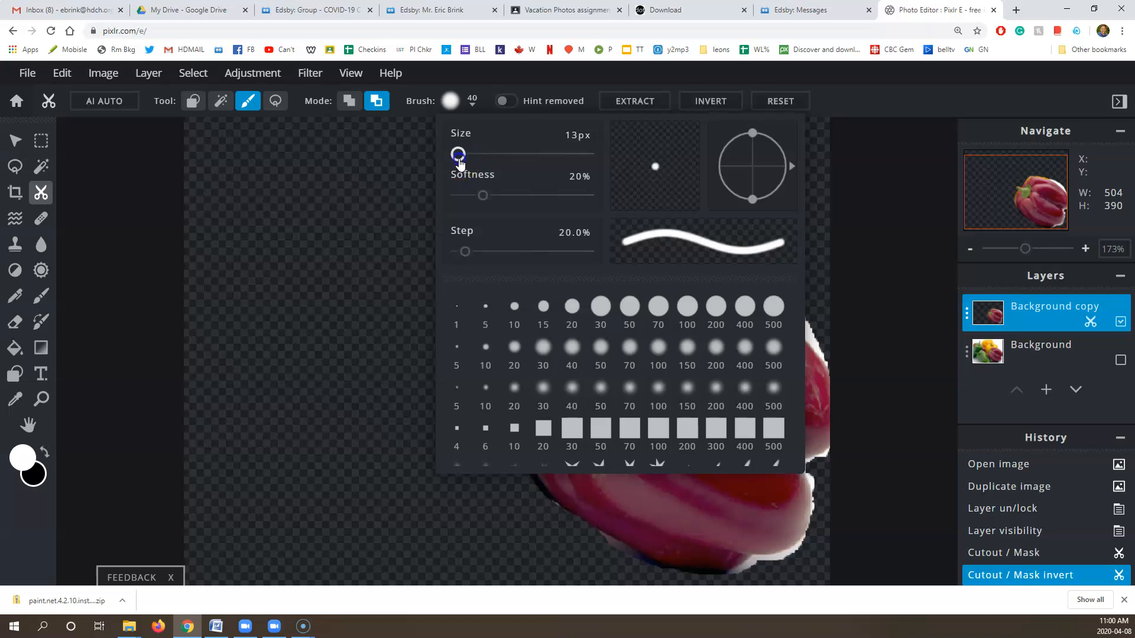
{"action": "left_click", "coordinate": [483, 196]}
{"action": "mouse_move", "coordinate": [485, 199]}
{"action": "left_mouse_down"}
{"action": "mouse_move", "coordinate": [521, 199]}
{"action": "mouse_move", "coordinate": [485, 195]}
{"action": "left_mouse_up"}
{"action": "left_click_drag", "start_coordinate": [457, 154], "coordinate": [509, 155]}
{"action": "left_click_drag", "start_coordinate": [487, 195], "coordinate": [539, 201]}
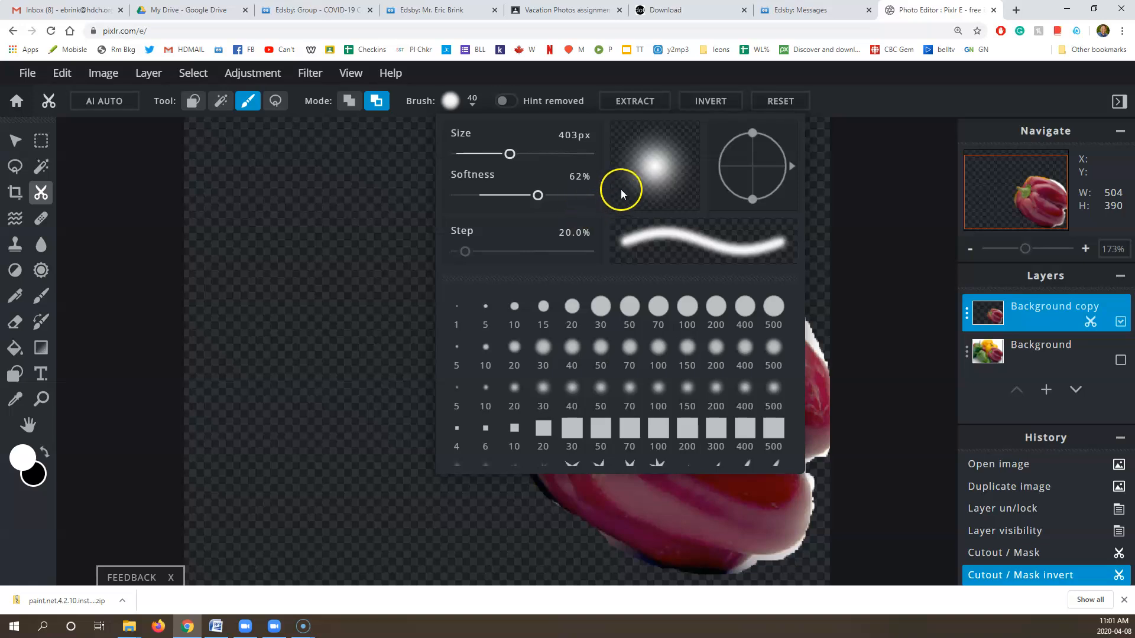
- Set the cutout brush to 0% softness and a size of 19 px
{"action": "left_click_drag", "start_coordinate": [547, 197], "coordinate": [448, 199]}
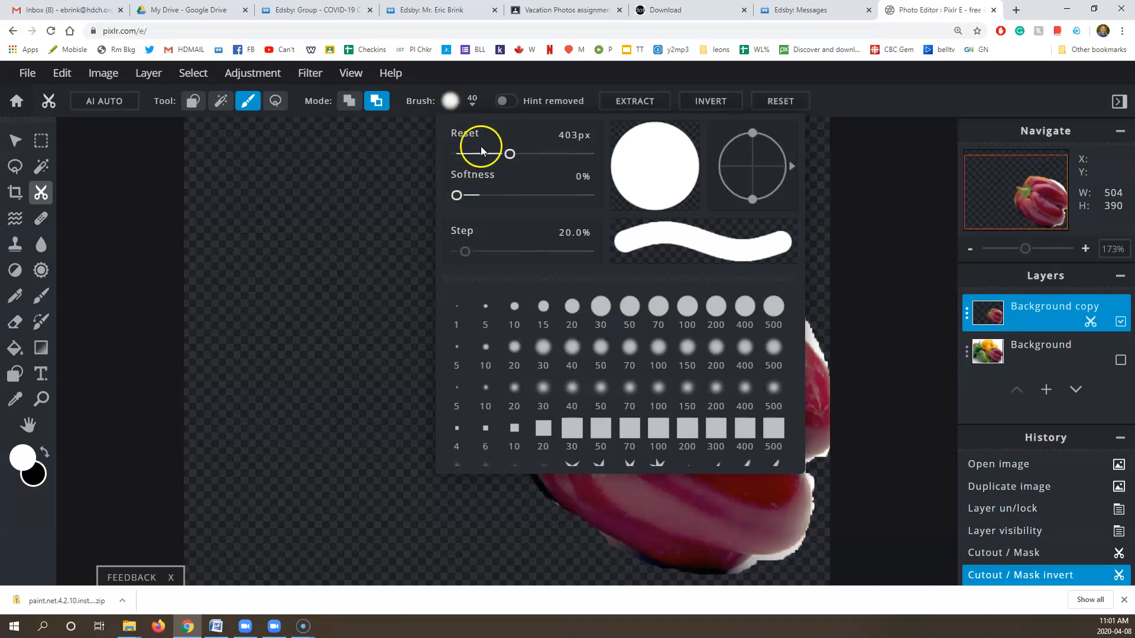
{"action": "left_click_drag", "start_coordinate": [509, 154], "coordinate": [460, 151]}
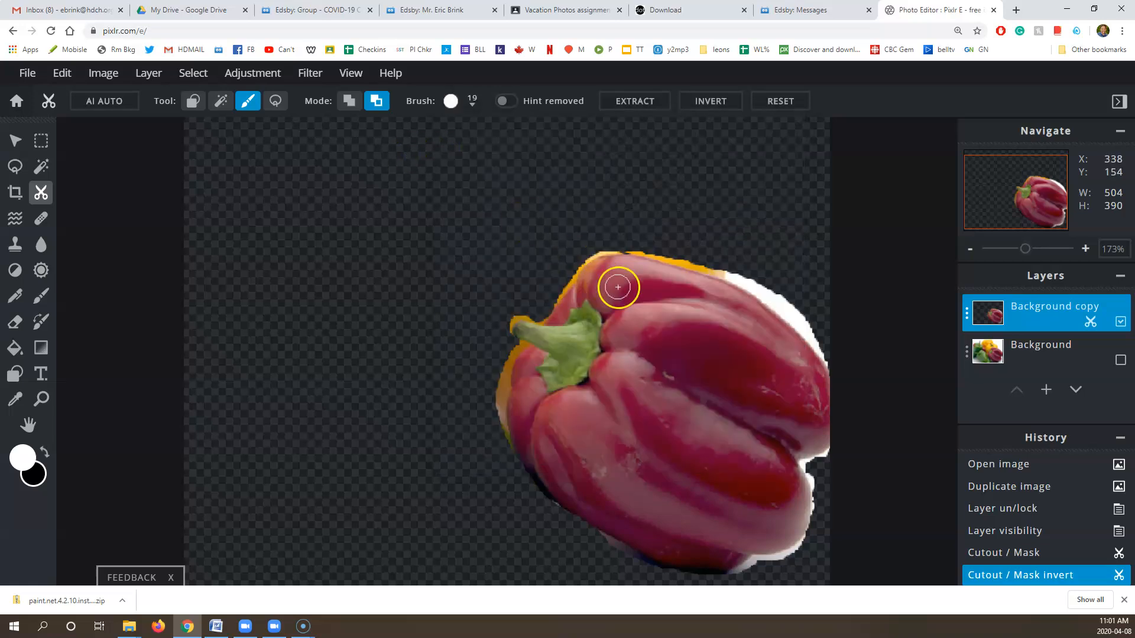
- Brush away the leftover yellow and white fringes around the edges of the red pepper
{"action": "mouse_move", "coordinate": [662, 251]}
{"action": "left_mouse_down"}
{"action": "mouse_move", "coordinate": [755, 282]}
{"action": "mouse_move", "coordinate": [836, 361]}
{"action": "left_mouse_up"}
{"action": "mouse_move", "coordinate": [674, 250]}
{"action": "left_mouse_down"}
{"action": "mouse_move", "coordinate": [623, 242]}
{"action": "mouse_move", "coordinate": [587, 251]}
{"action": "mouse_move", "coordinate": [549, 303]}
{"action": "mouse_move", "coordinate": [502, 324]}
{"action": "mouse_move", "coordinate": [520, 347]}
{"action": "mouse_move", "coordinate": [503, 370]}
{"action": "mouse_move", "coordinate": [502, 449]}
{"action": "left_mouse_up"}
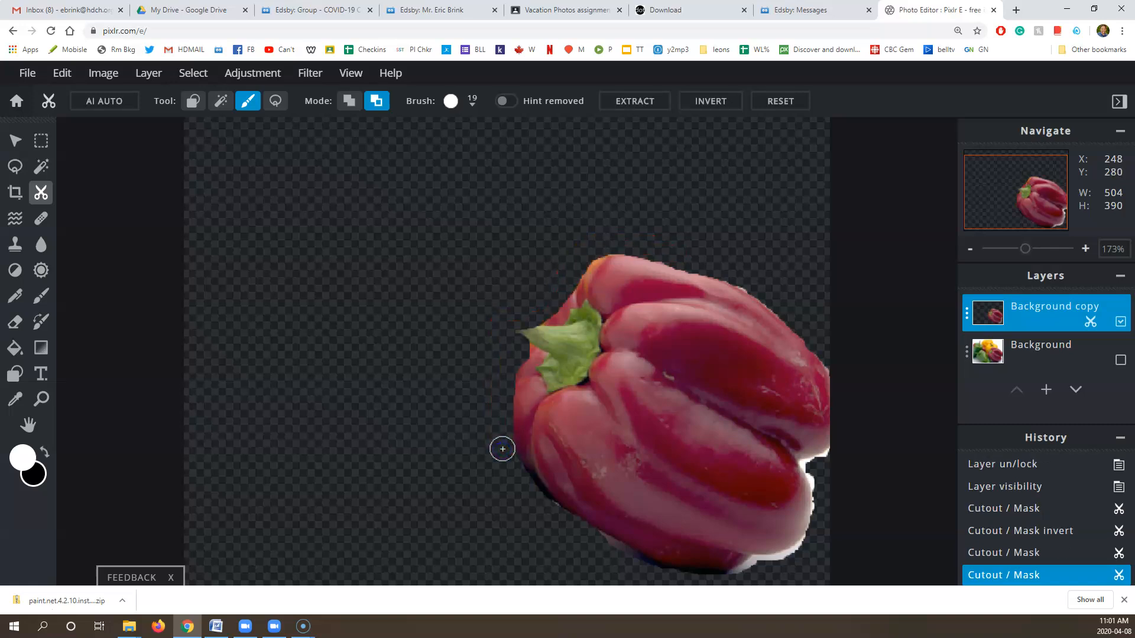
{"action": "scroll", "coordinate": [505, 459], "scroll_direction": "down", "scroll_amount": 2}
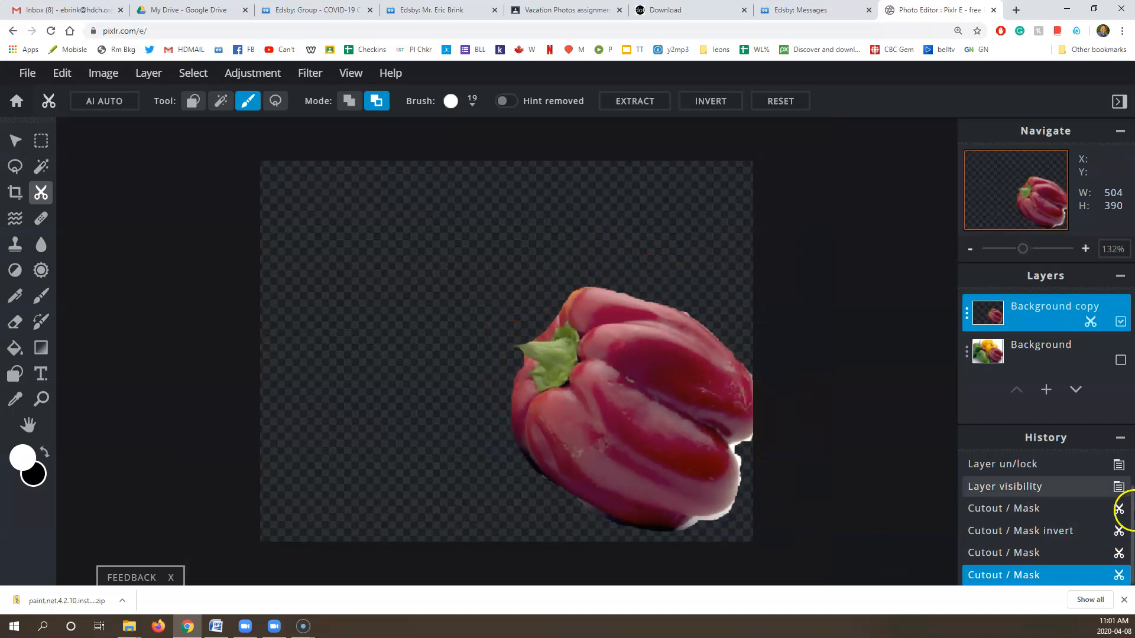
{"action": "mouse_move", "coordinate": [751, 447]}
{"action": "left_mouse_down"}
{"action": "mouse_move", "coordinate": [743, 500]}
{"action": "mouse_move", "coordinate": [729, 516]}
{"action": "mouse_move", "coordinate": [652, 535]}
{"action": "mouse_move", "coordinate": [591, 519]}
{"action": "mouse_move", "coordinate": [506, 443]}
{"action": "left_mouse_up"}
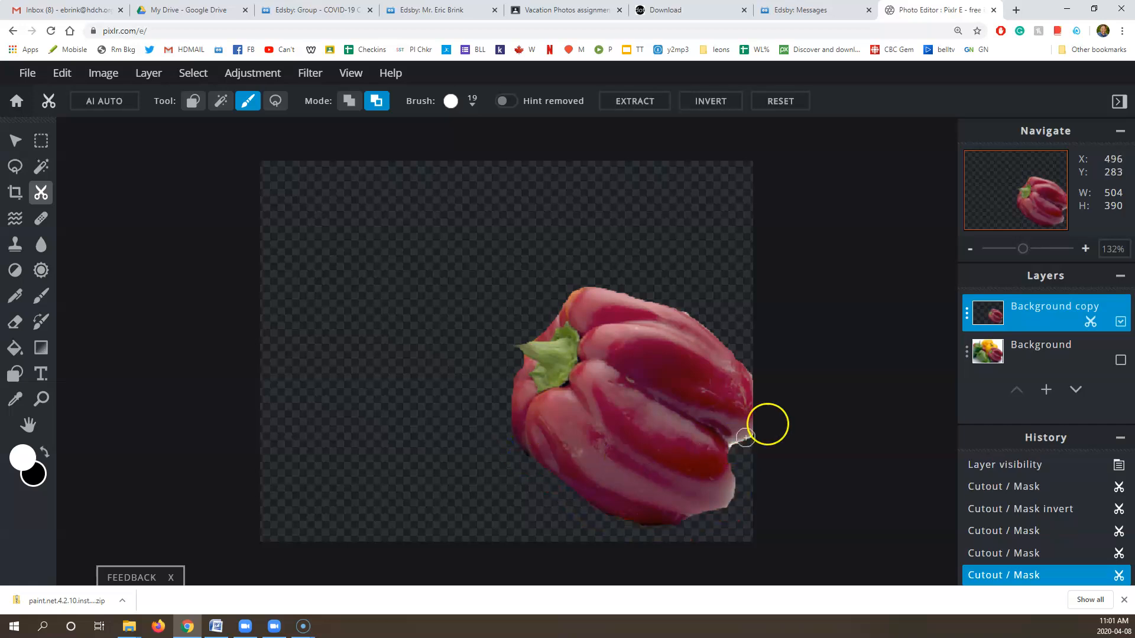
{"action": "left_click_drag", "start_coordinate": [736, 451], "coordinate": [748, 442]}
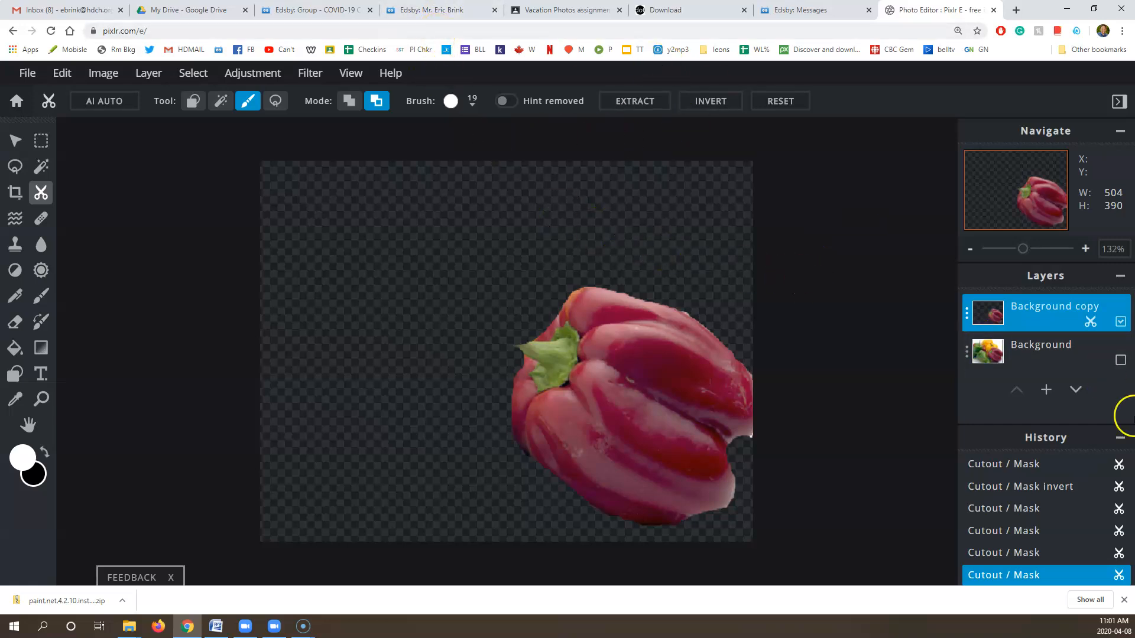
- Show the Background layer again and turn it black and white with Hue & Saturation, using hue 0 and saturation -100
{"action": "left_click", "coordinate": [1120, 361]}
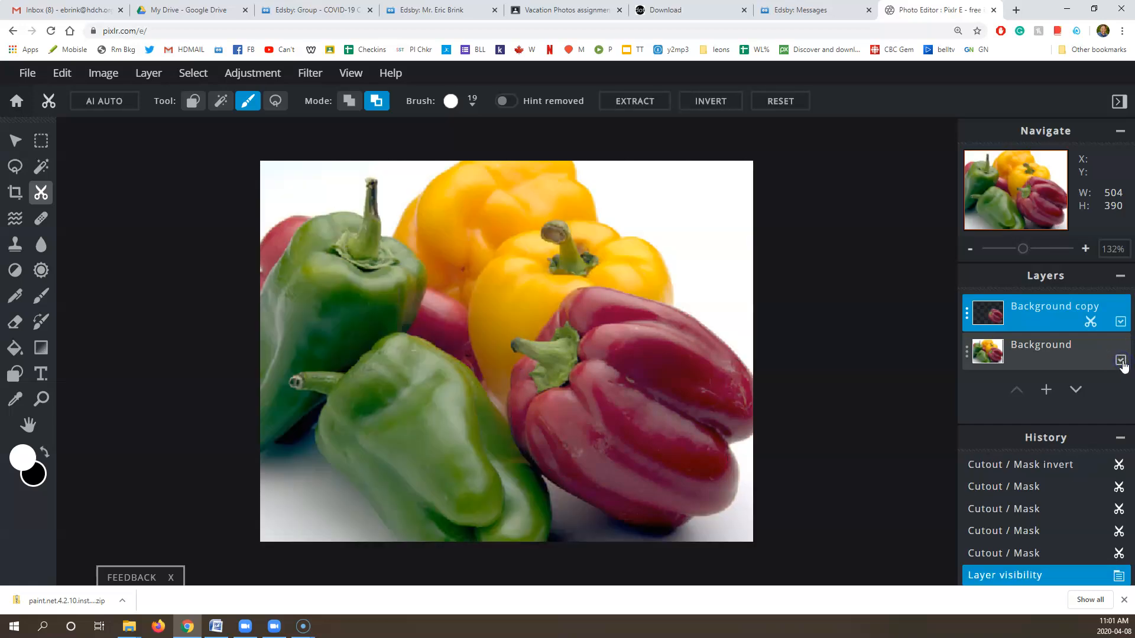
{"action": "left_click", "coordinate": [1042, 355]}
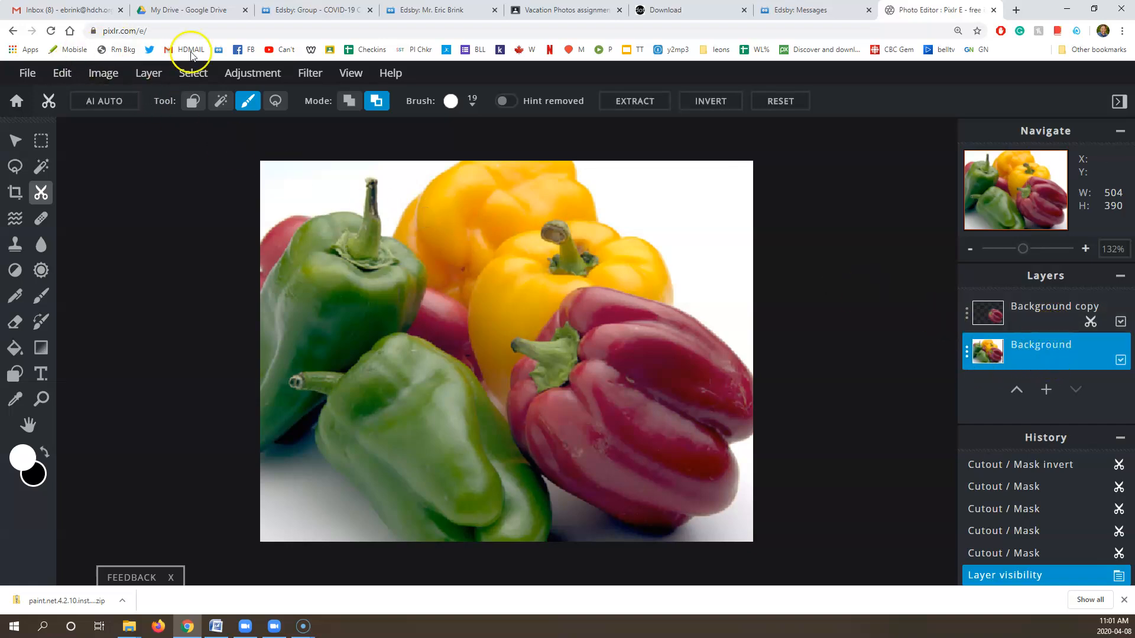
{"action": "left_click", "coordinate": [251, 73]}
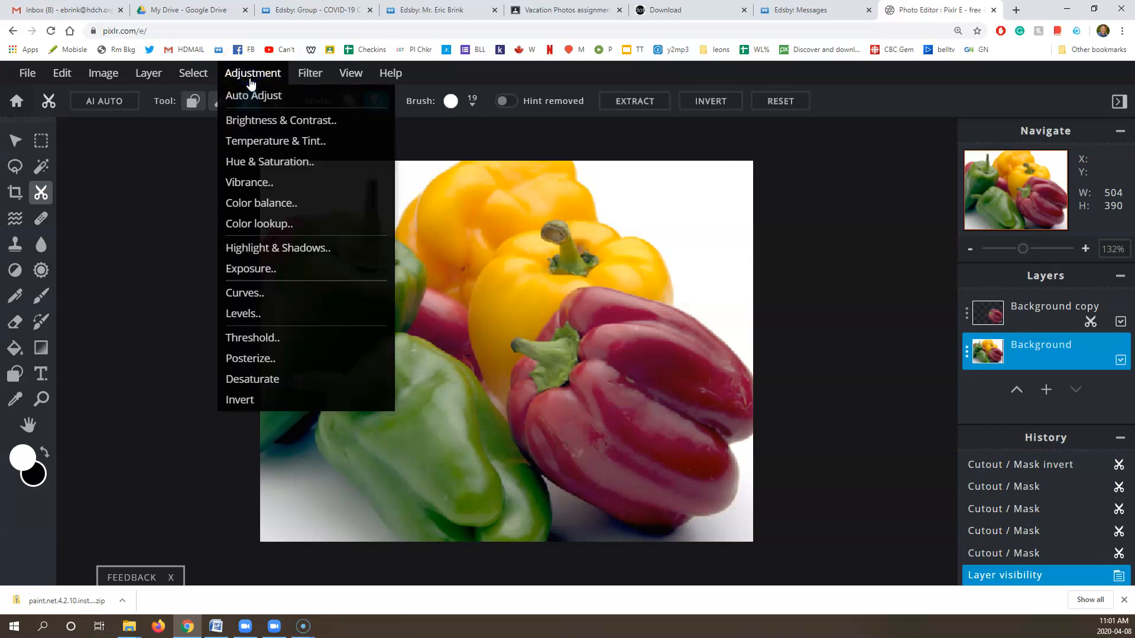
{"action": "left_click", "coordinate": [255, 162]}
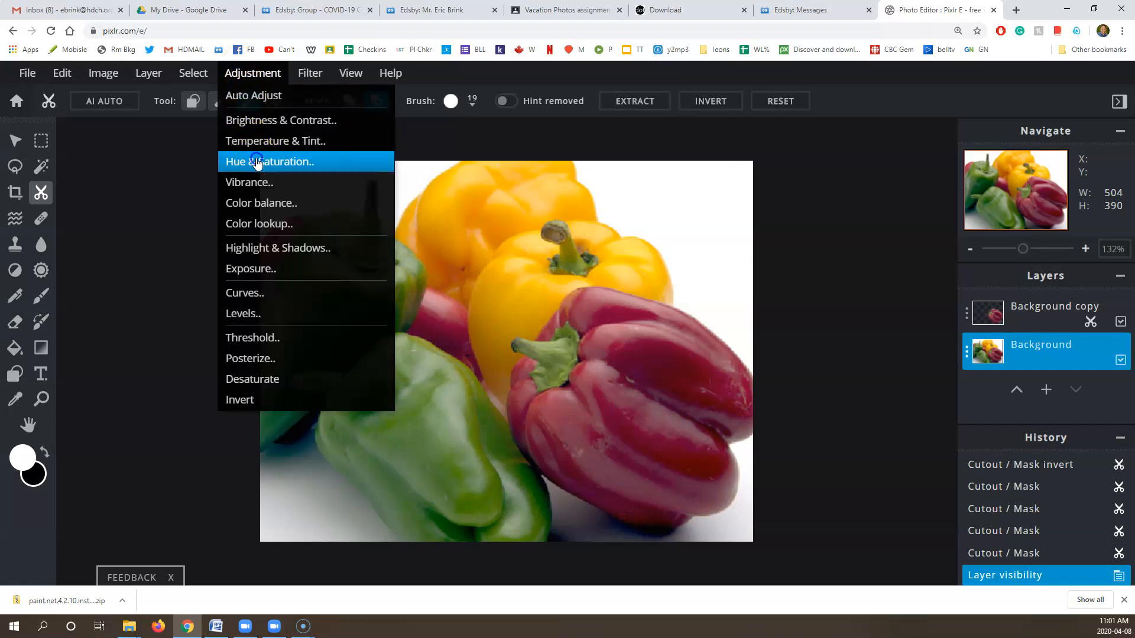
{"action": "left_click_drag", "start_coordinate": [940, 205], "coordinate": [892, 125]}
{"action": "left_click_drag", "start_coordinate": [914, 179], "coordinate": [711, 186]}
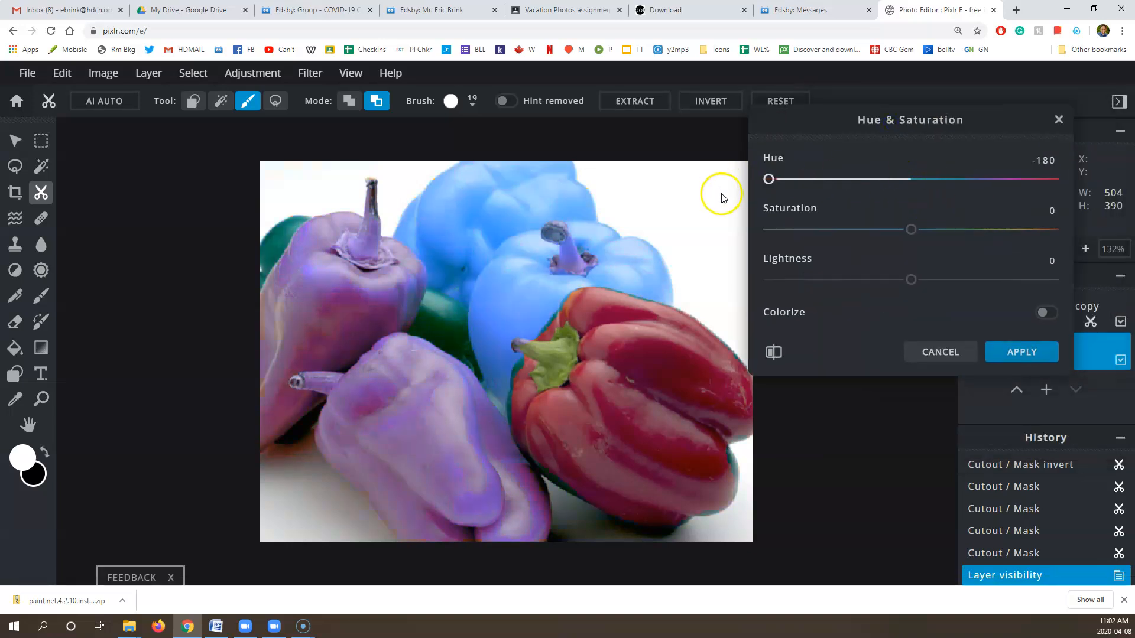
{"action": "left_click_drag", "start_coordinate": [905, 233], "coordinate": [742, 228]}
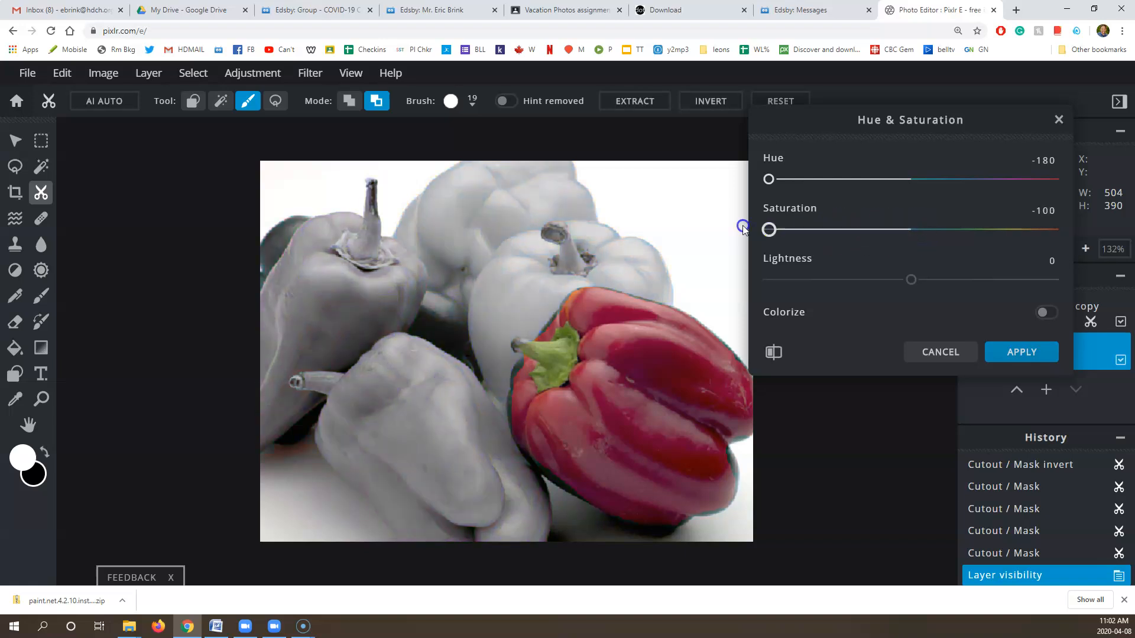
{"action": "left_click_drag", "start_coordinate": [768, 179], "coordinate": [911, 182]}
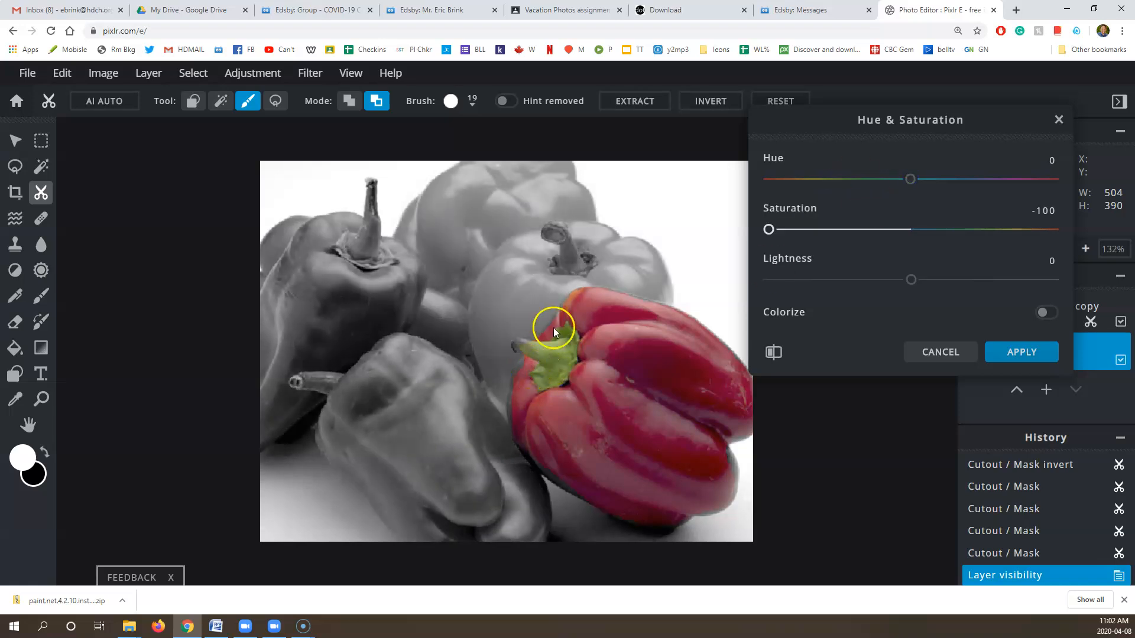
{"action": "left_click", "coordinate": [1025, 354]}
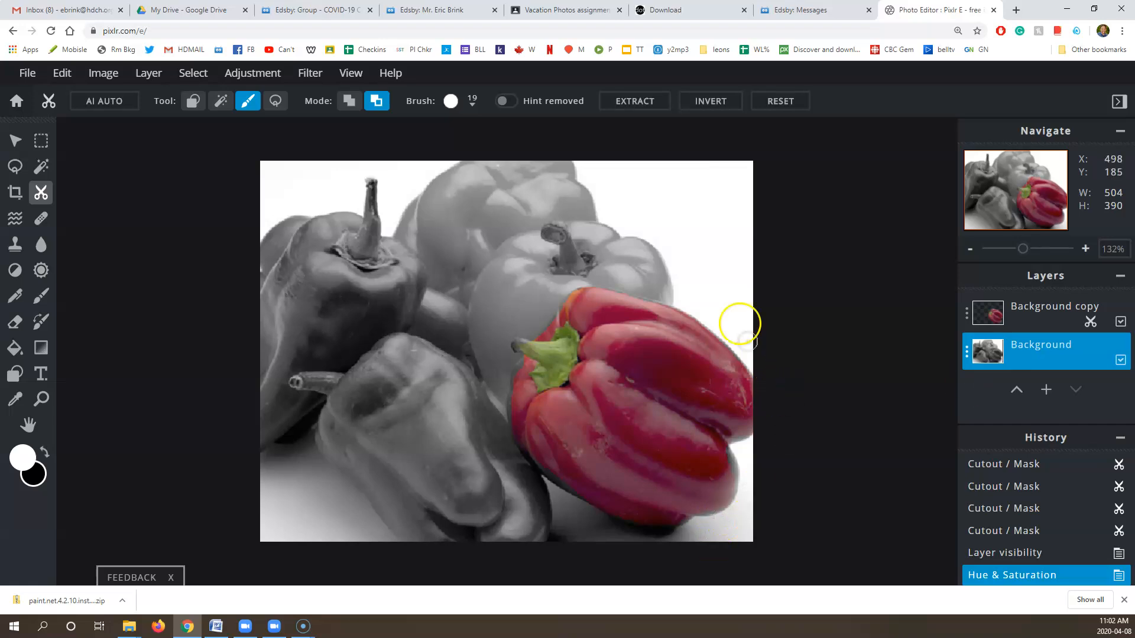
- Save the finished image to the computer as the JPG file PH02829J at high quality, 504 by 390 pixels
{"action": "scroll", "coordinate": [737, 323], "scroll_direction": "down", "scroll_amount": 1}
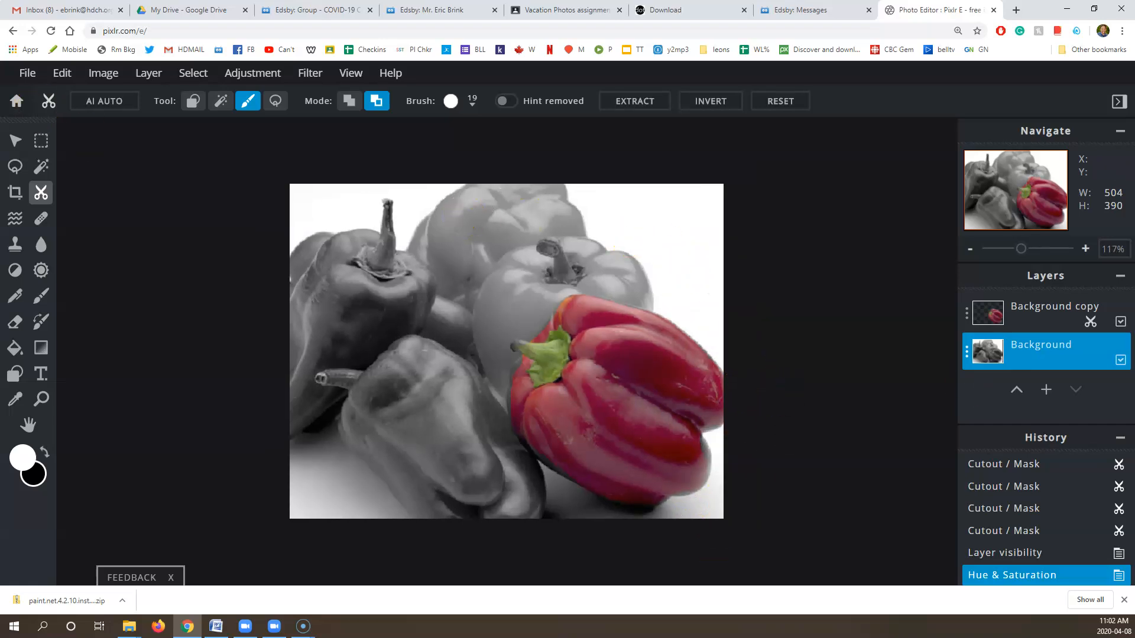
{"action": "left_click", "coordinate": [27, 73]}
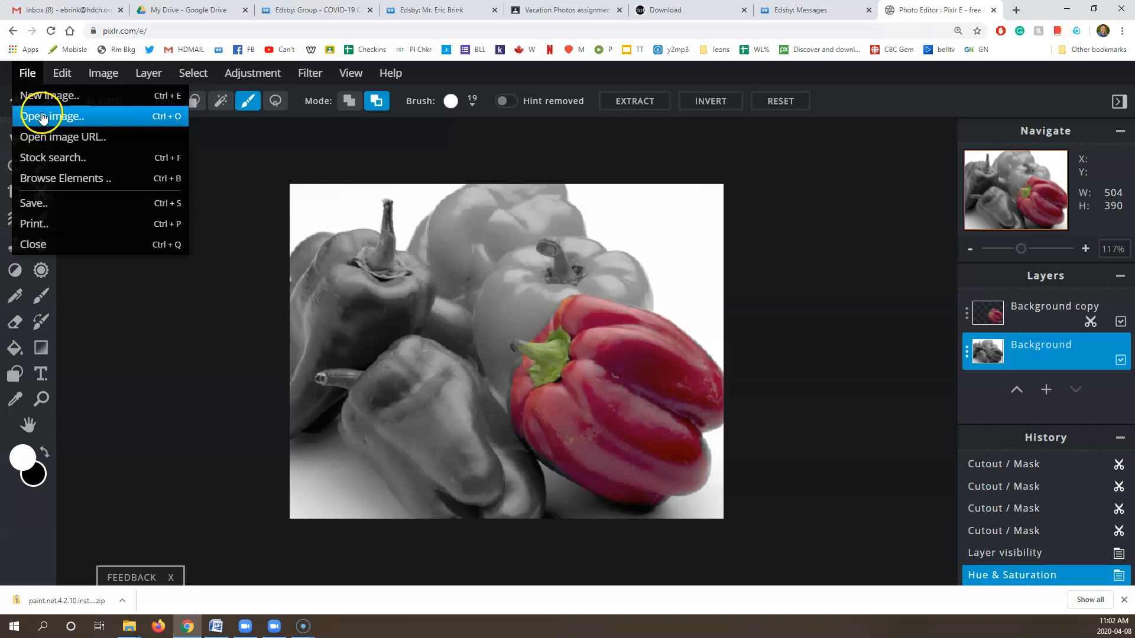
{"action": "left_click", "coordinate": [46, 203]}
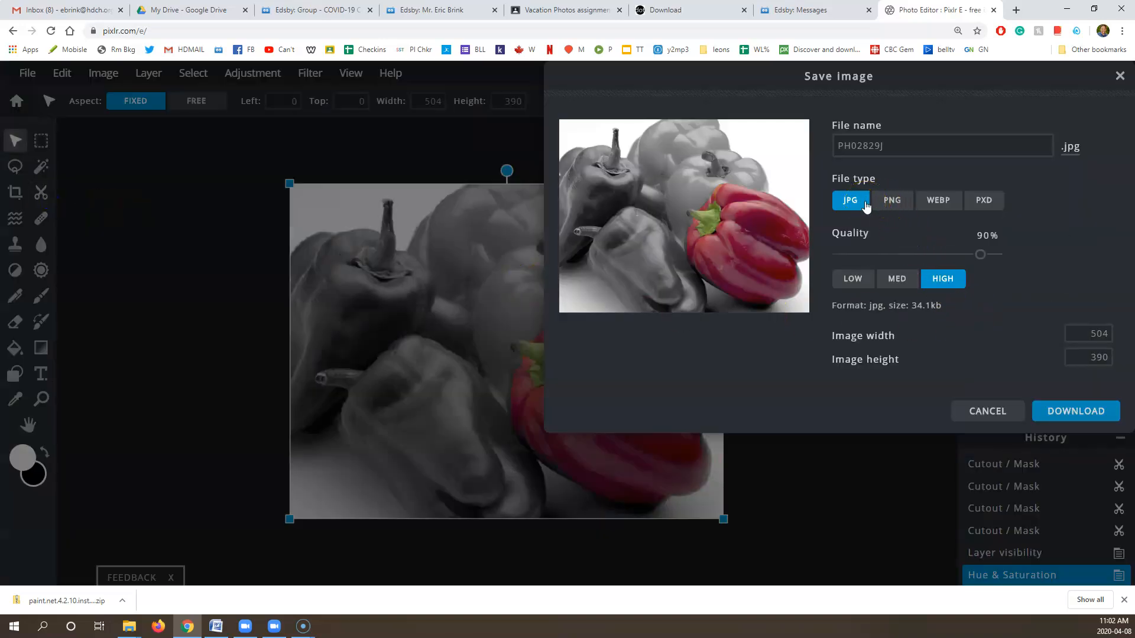
{"action": "left_click", "coordinate": [935, 150]}
{"action": "left_click", "coordinate": [1057, 412]}
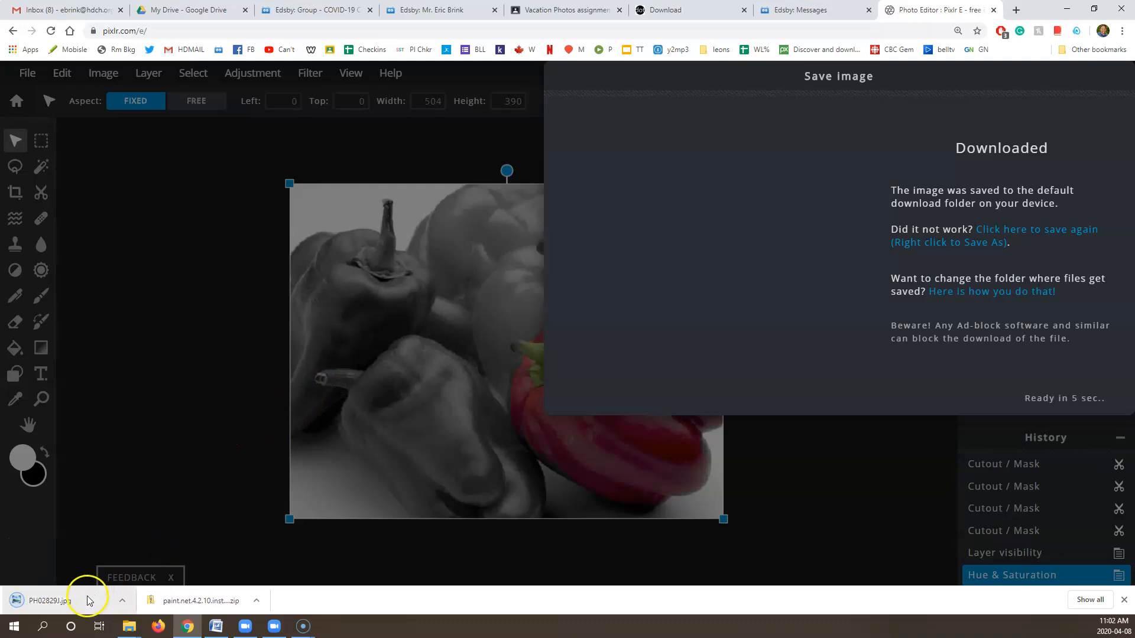
- Locate the saved PH02829J image in the Downloads folder, view it in Windows Photo Viewer and close the viewer
{"action": "left_click", "coordinate": [122, 601]}
{"action": "left_click", "coordinate": [151, 561]}
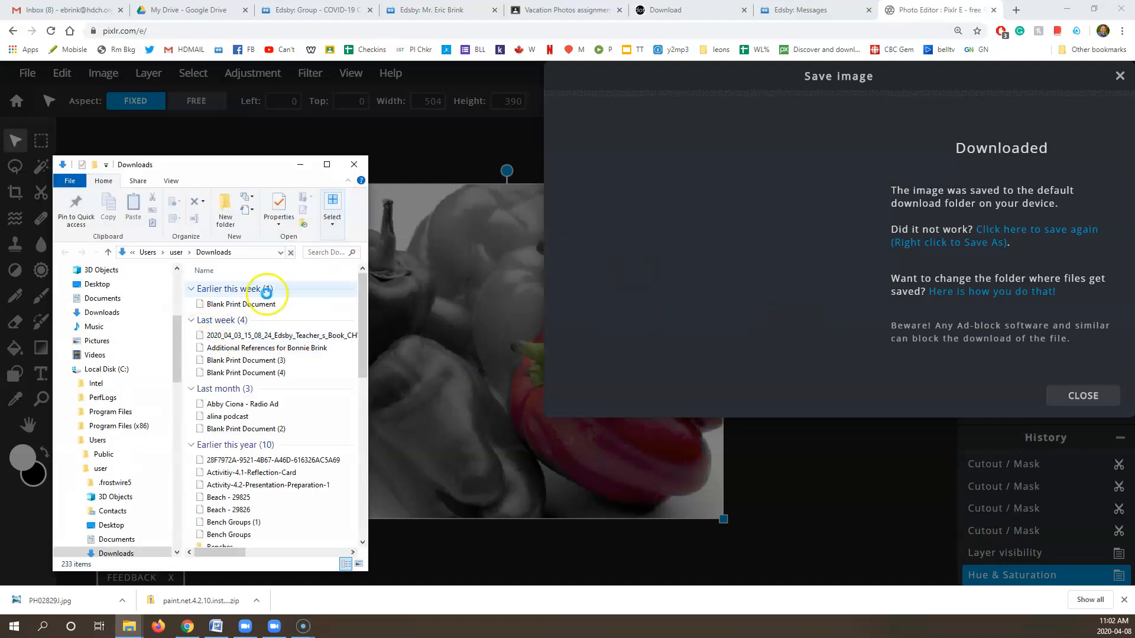
{"action": "double_click", "coordinate": [236, 305]}
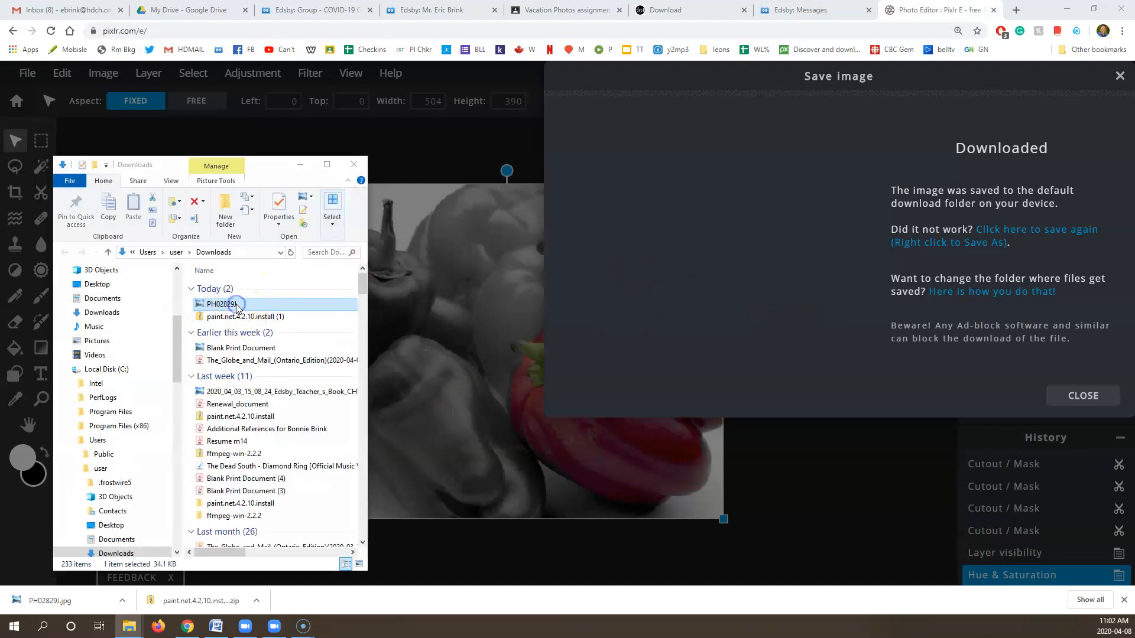
{"action": "left_click", "coordinate": [1111, 8]}
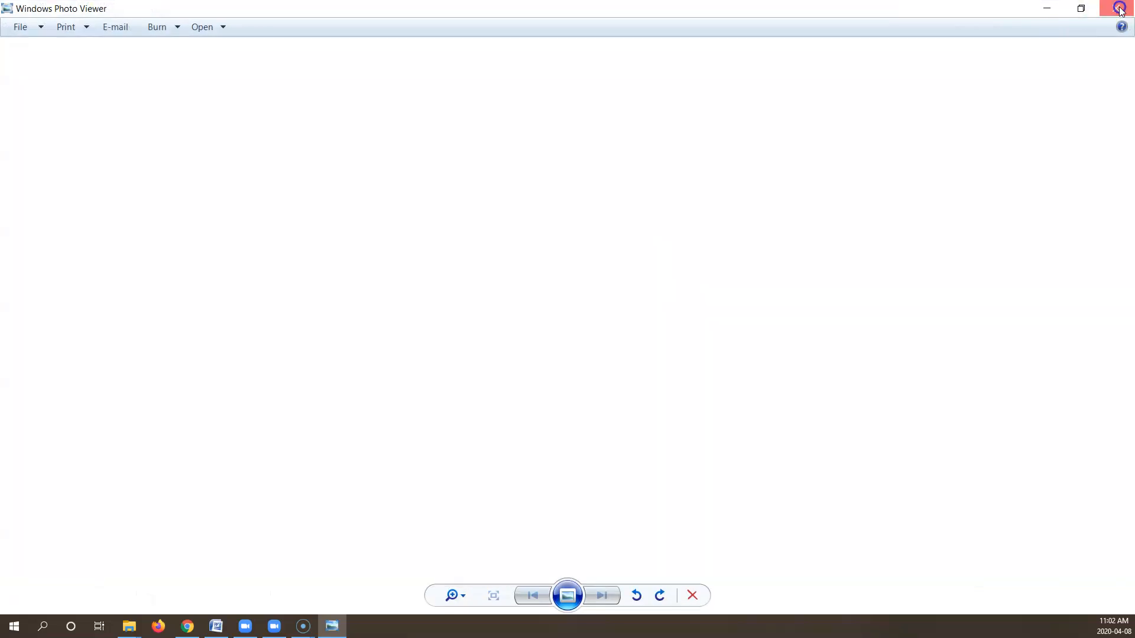